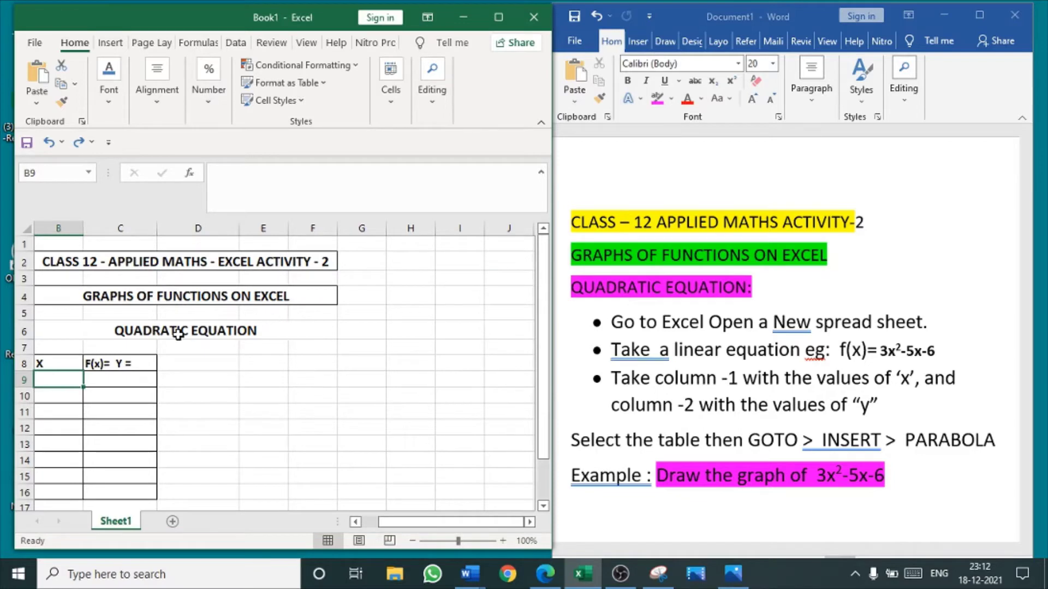
Step: Restore the sheet title to ACTIVITY - 2
click(221, 332)
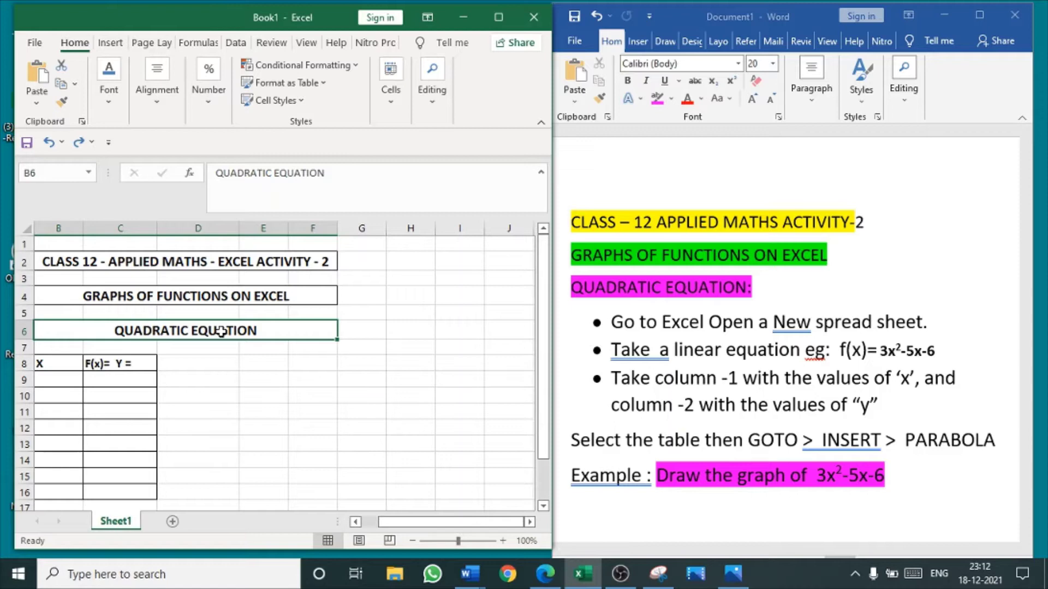
click(48, 143)
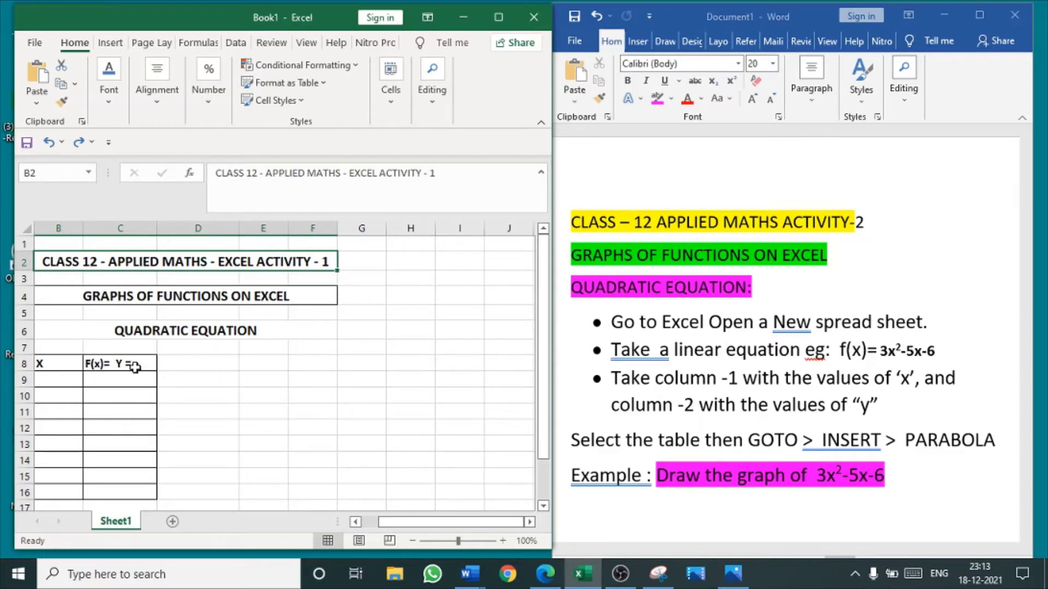
click(78, 143)
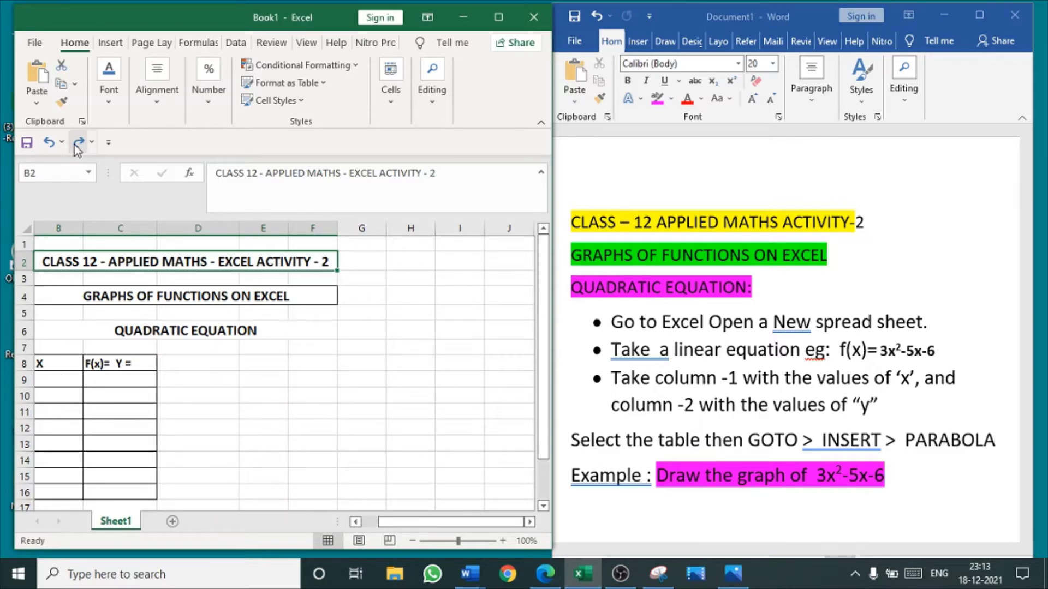
Step: Bring back the x values -7, -5, -3, -1, 0, 1, 3 and 5 in B9:B16
click(77, 145)
click(77, 144)
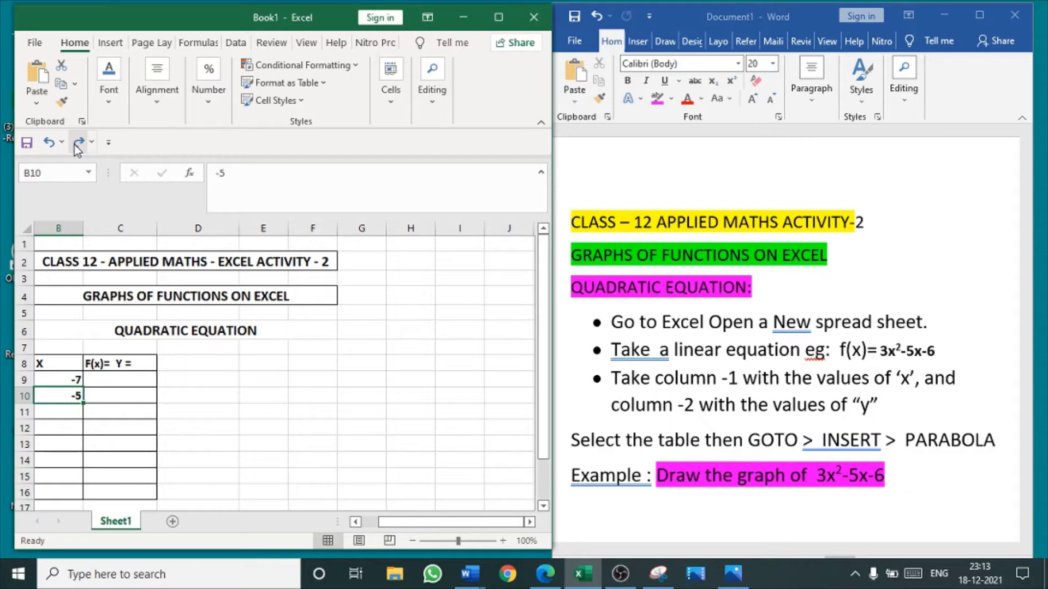
click(77, 145)
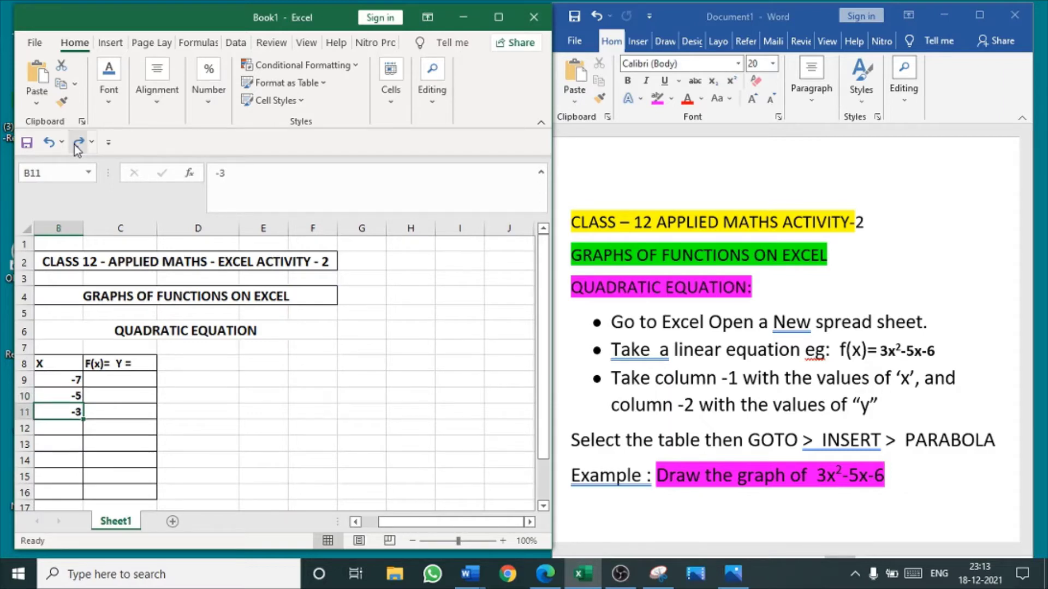
click(75, 145)
click(75, 145)
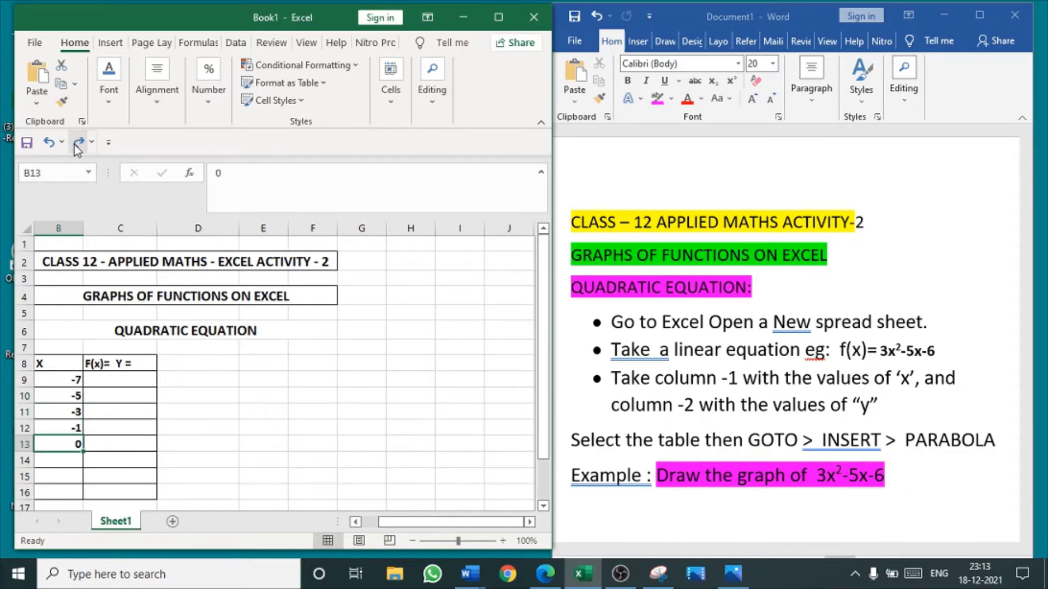
click(75, 146)
click(74, 145)
click(76, 144)
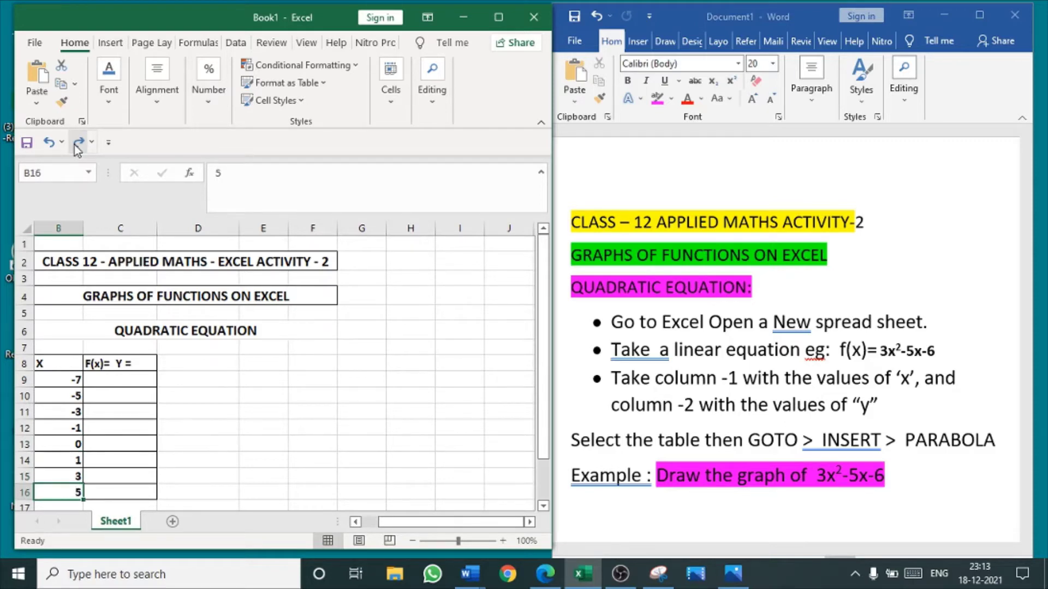
Step: Change the end x values to -25 and 25 and complete the heading F(x)= Y =3x^2-5x-6
click(76, 144)
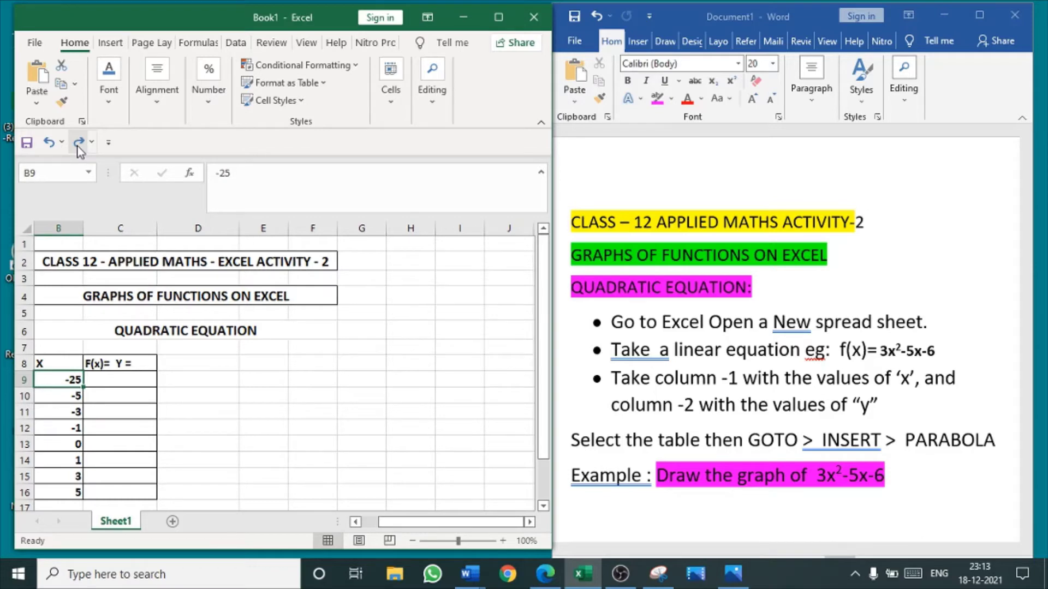
click(79, 147)
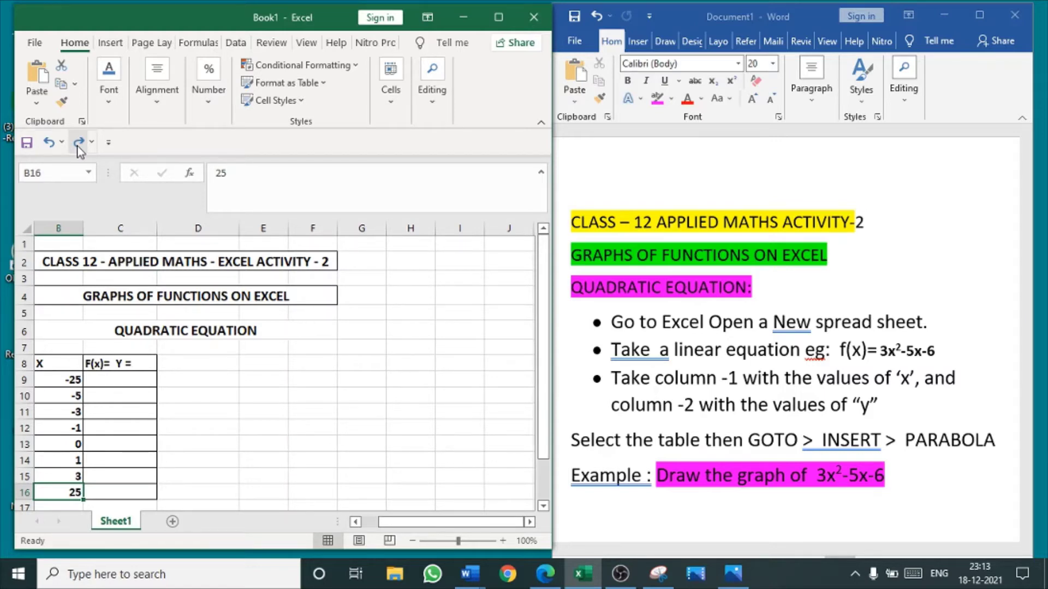
click(79, 146)
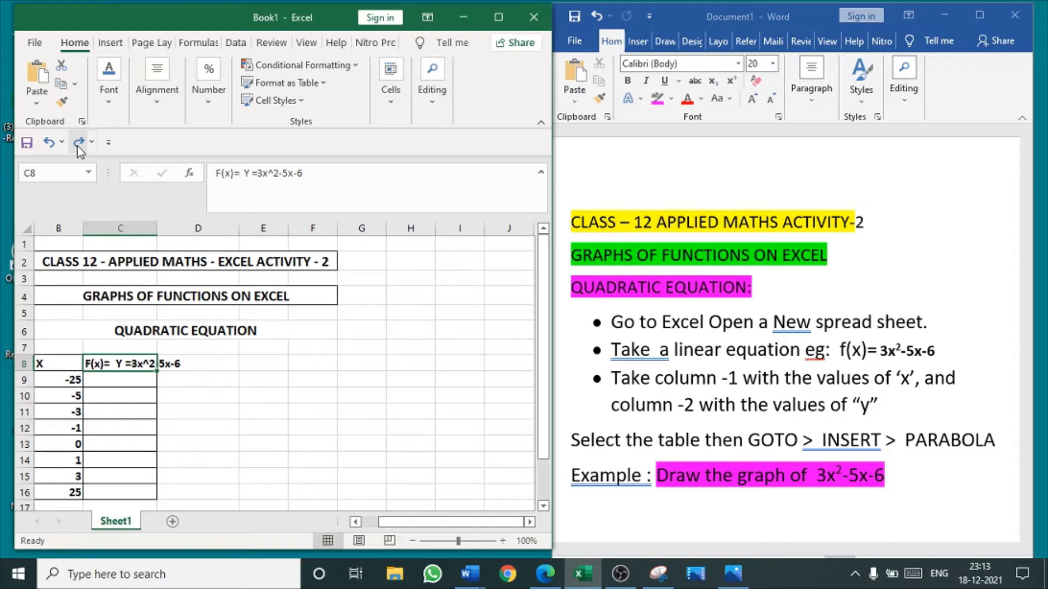
Step: Widen column C, clear C9's incomplete formula and enter 3 in C9
click(79, 147)
click(79, 146)
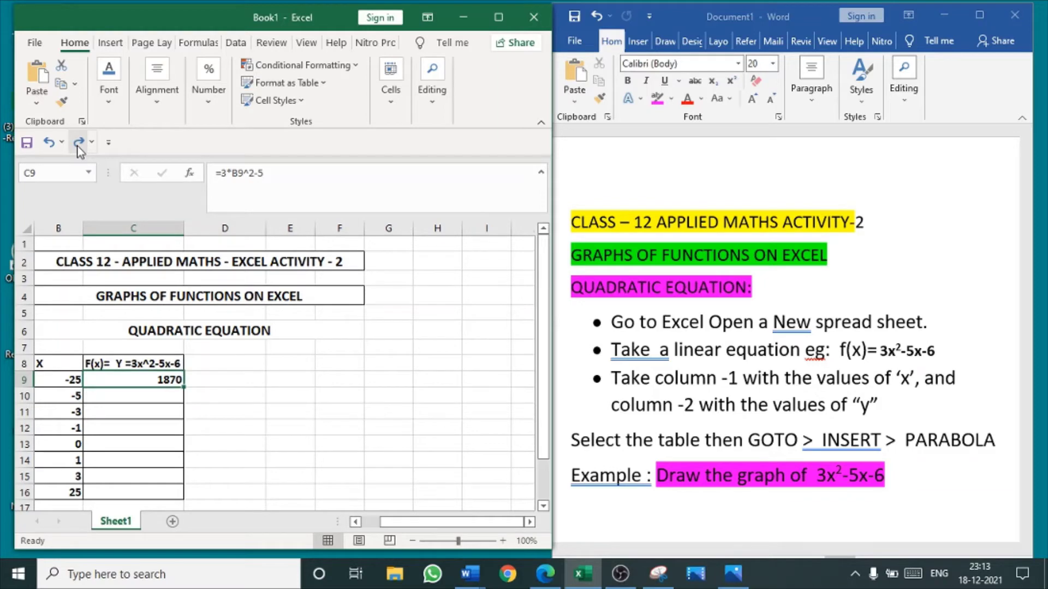
click(50, 143)
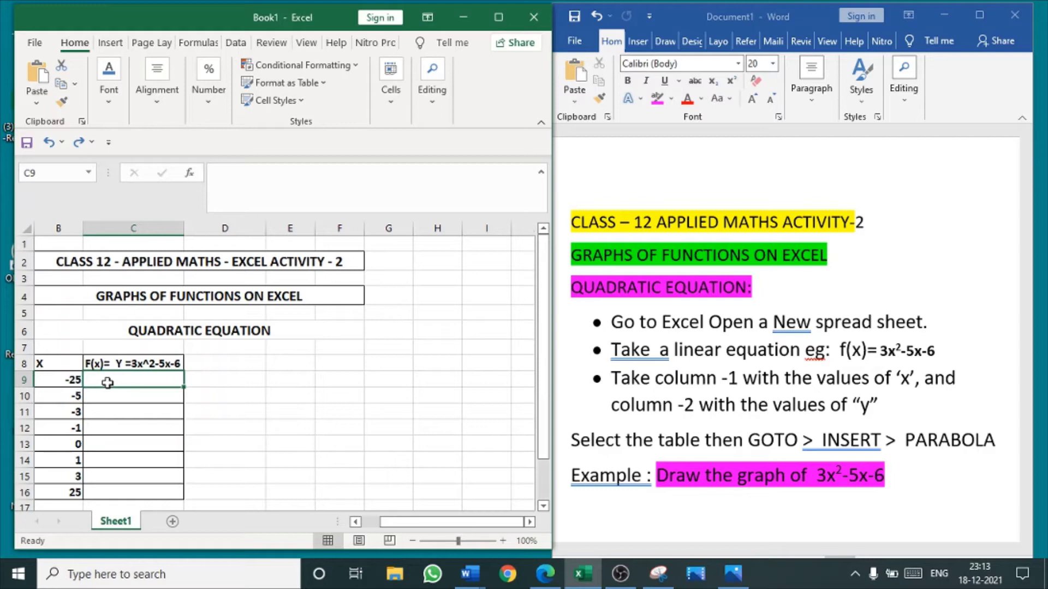
text(=)
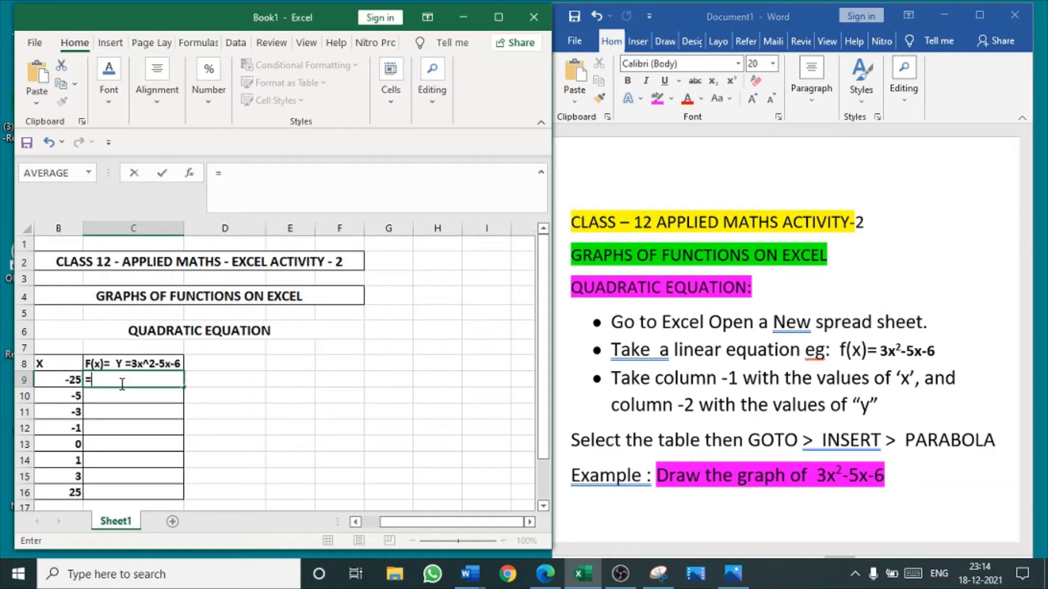
text(3)
click(61, 379)
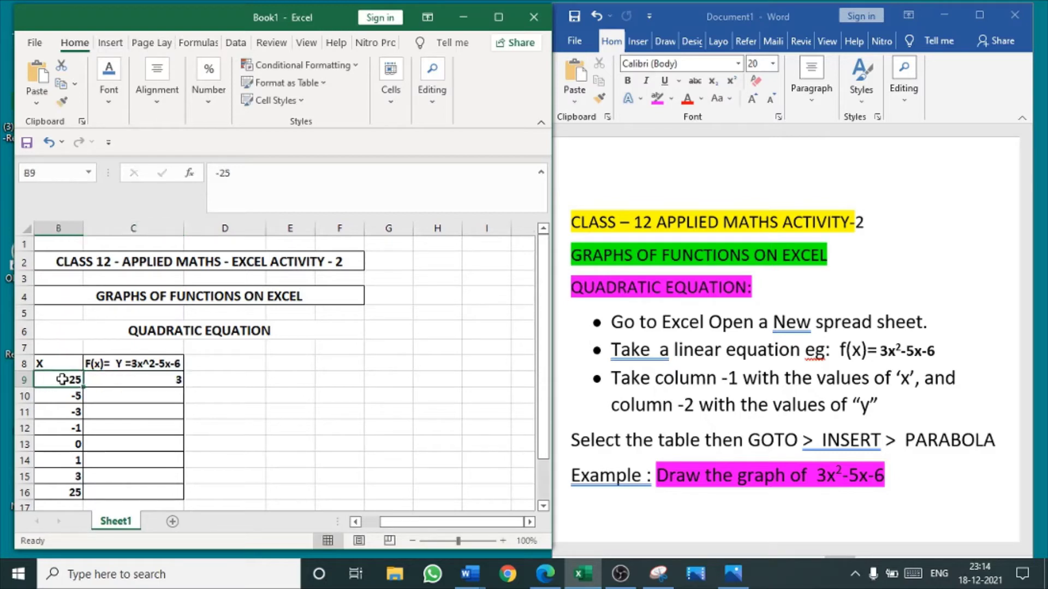
Step: Enter =3*B9^2-5*B9-6 in C9, giving 1994 for x = -25
click(107, 380)
double_click(108, 380)
key(BackSpace)
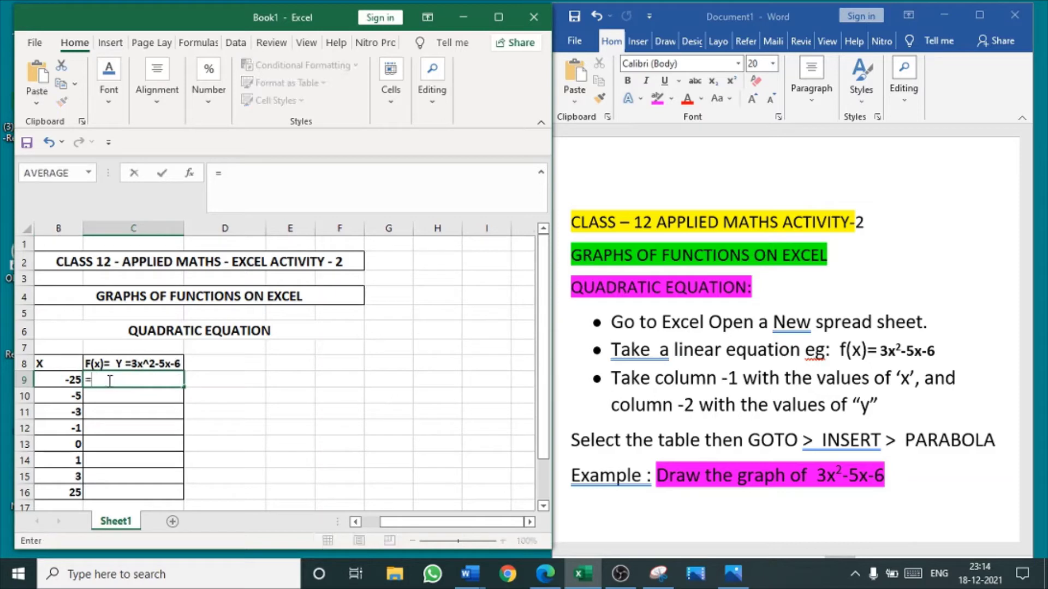
text(3*)
click(55, 385)
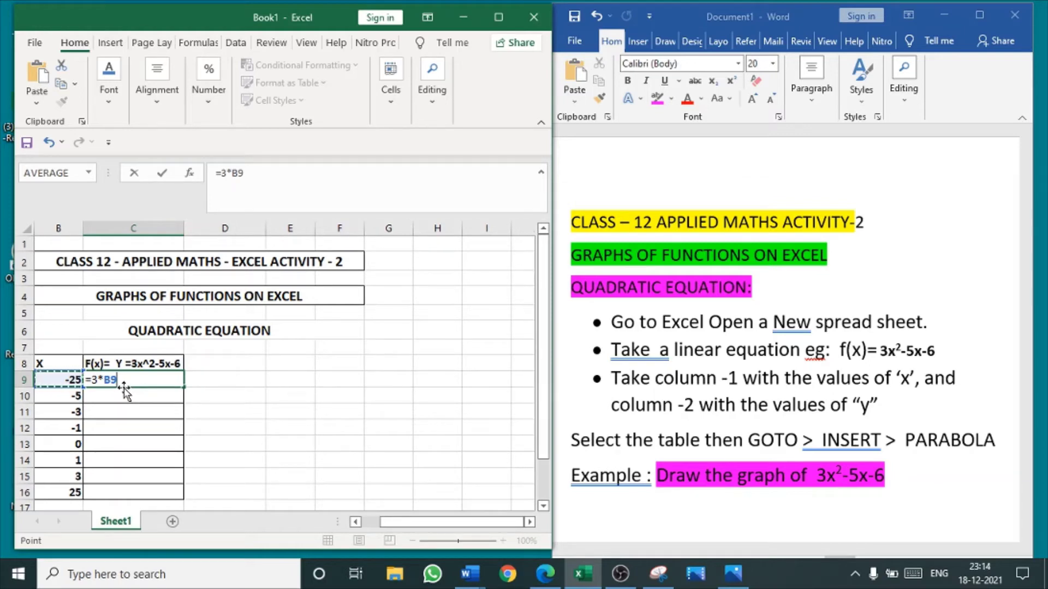
text(^2-5*)
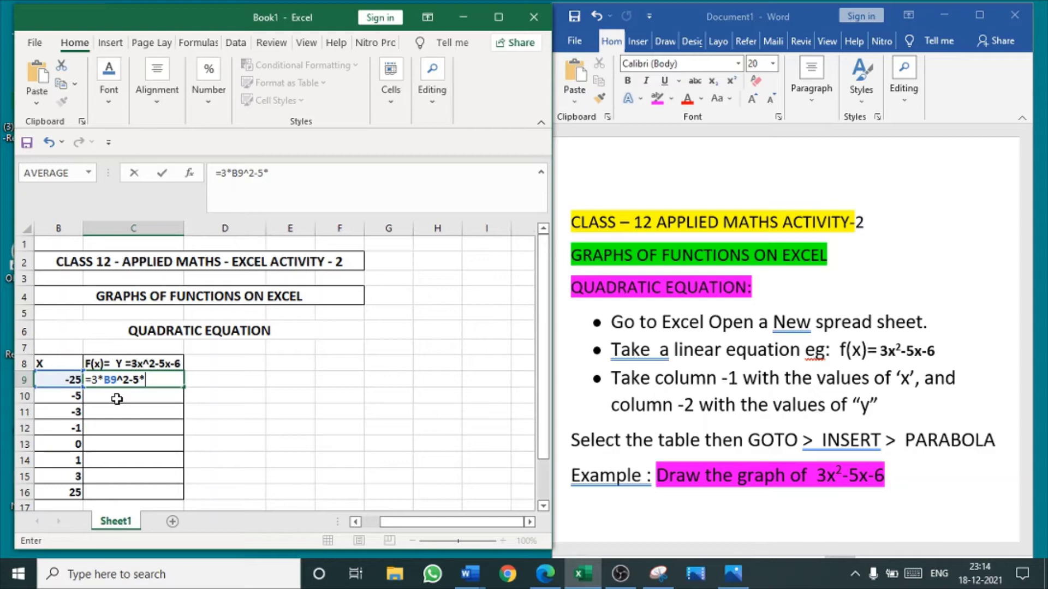
text(B)
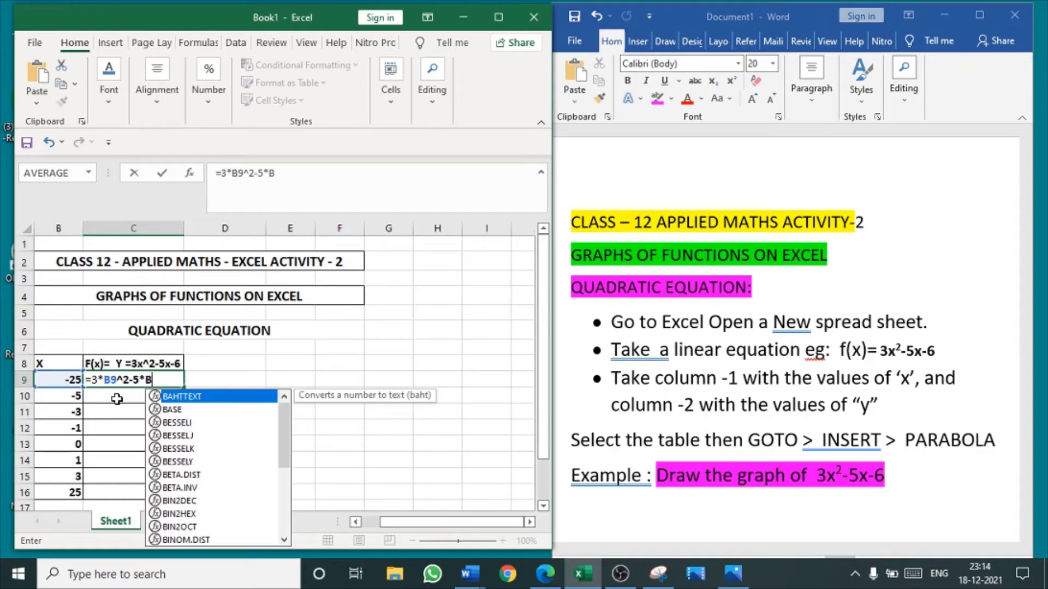
text(9)
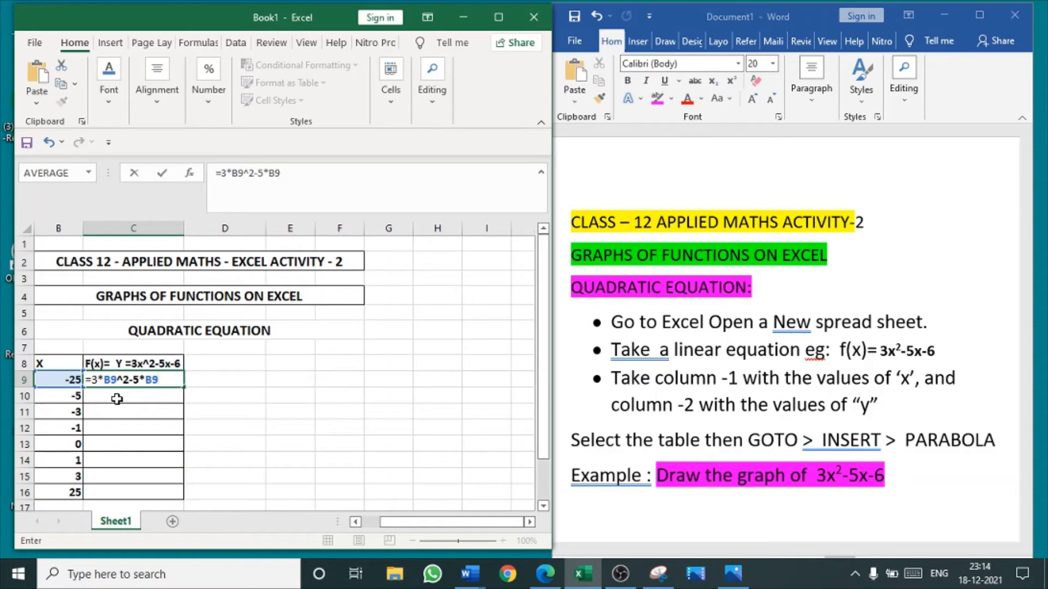
text(-6)
key(Return)
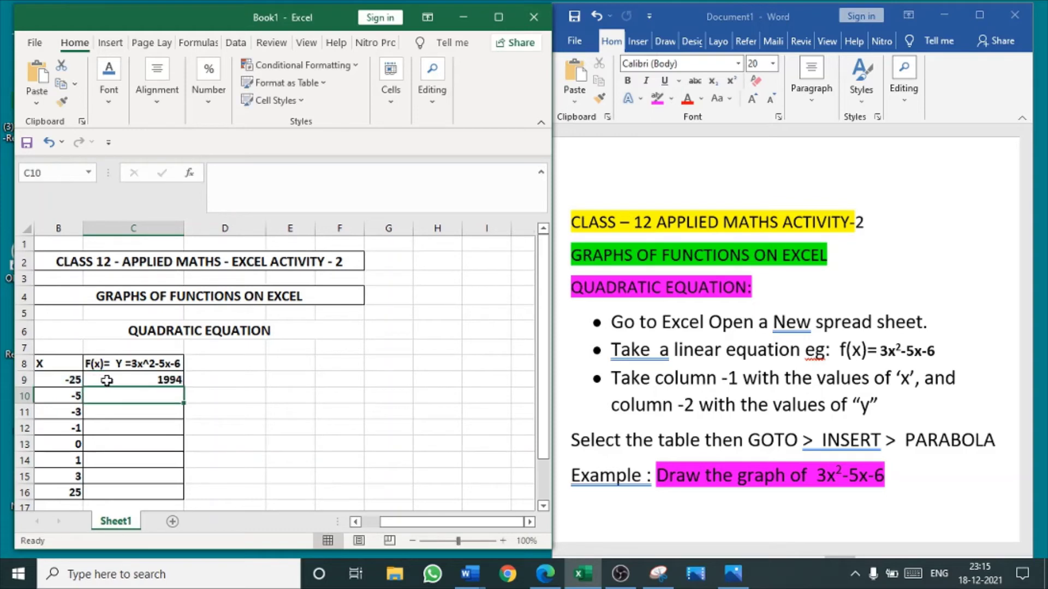
Step: Fill the f(x) formula down to C16, select B8:C16 and open the Scatter chart options
click(107, 381)
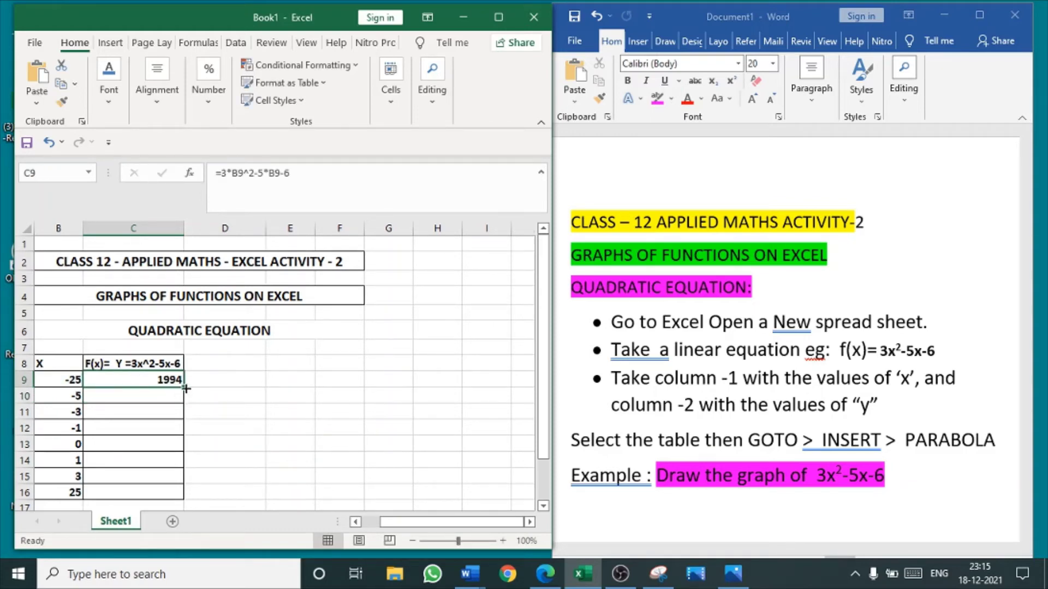
drag(184, 387, 181, 491)
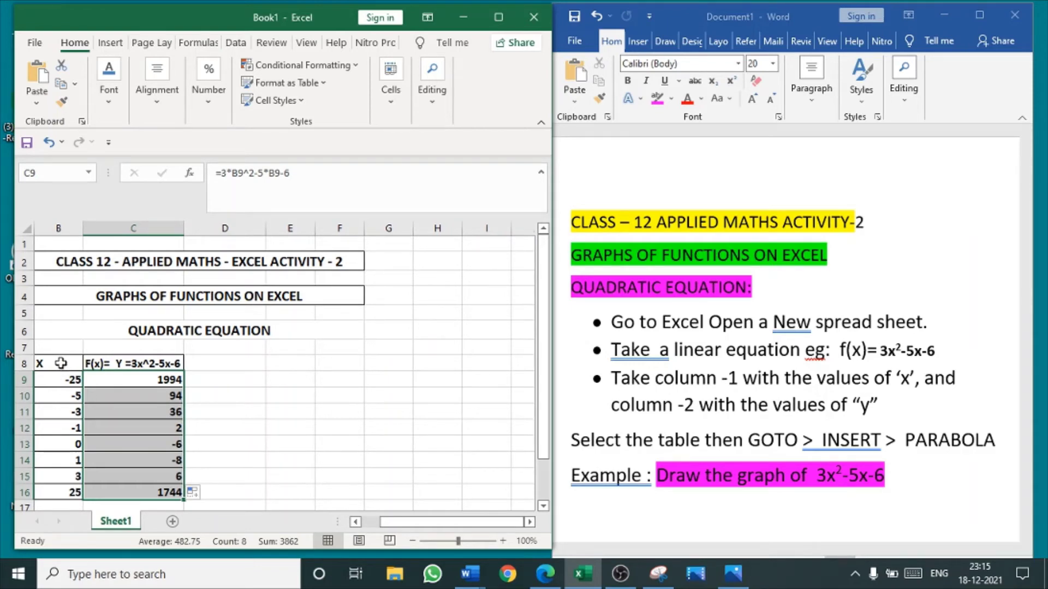
drag(57, 364, 126, 488)
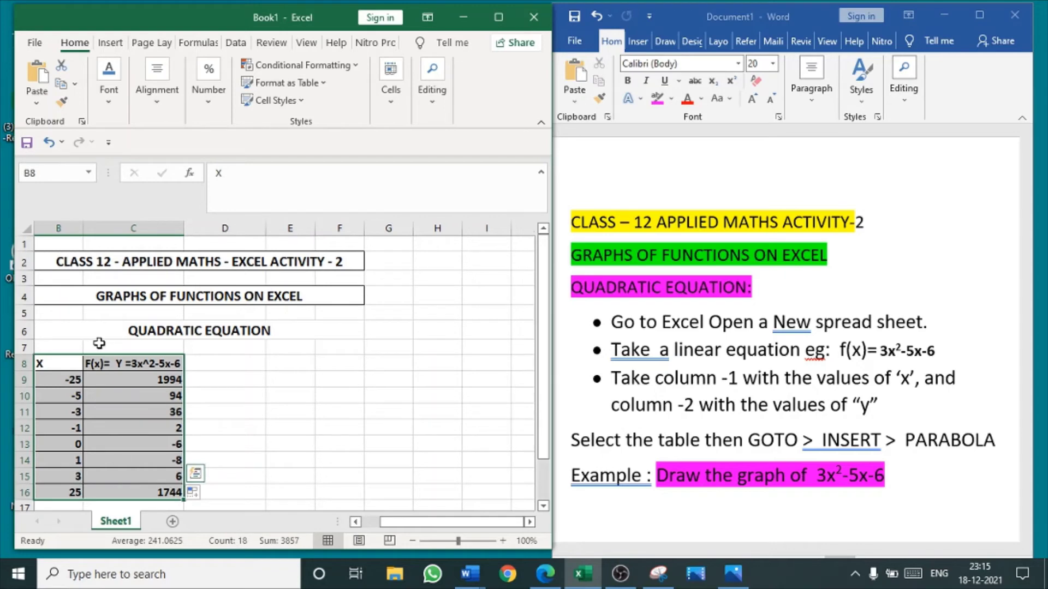
click(111, 44)
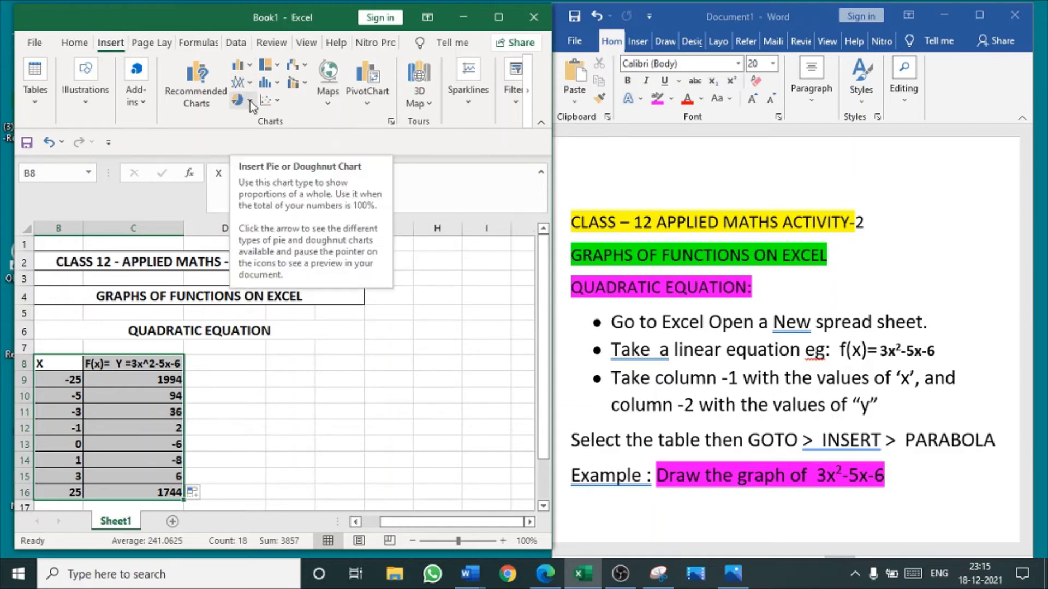
click(279, 102)
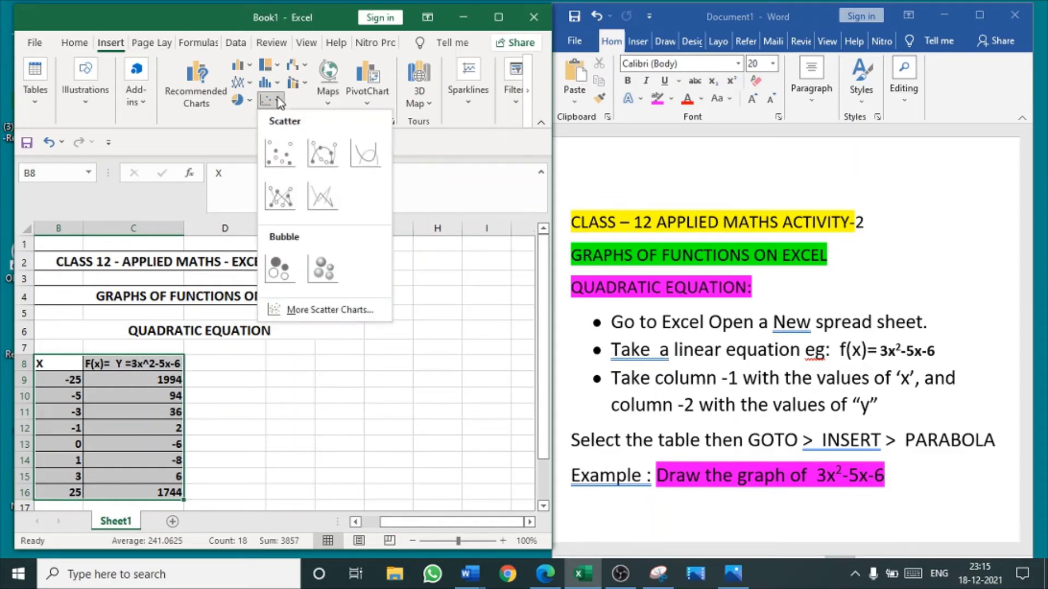
Step: Insert a Scatter with Smooth Lines and Markers chart and resize it beside the table
click(332, 157)
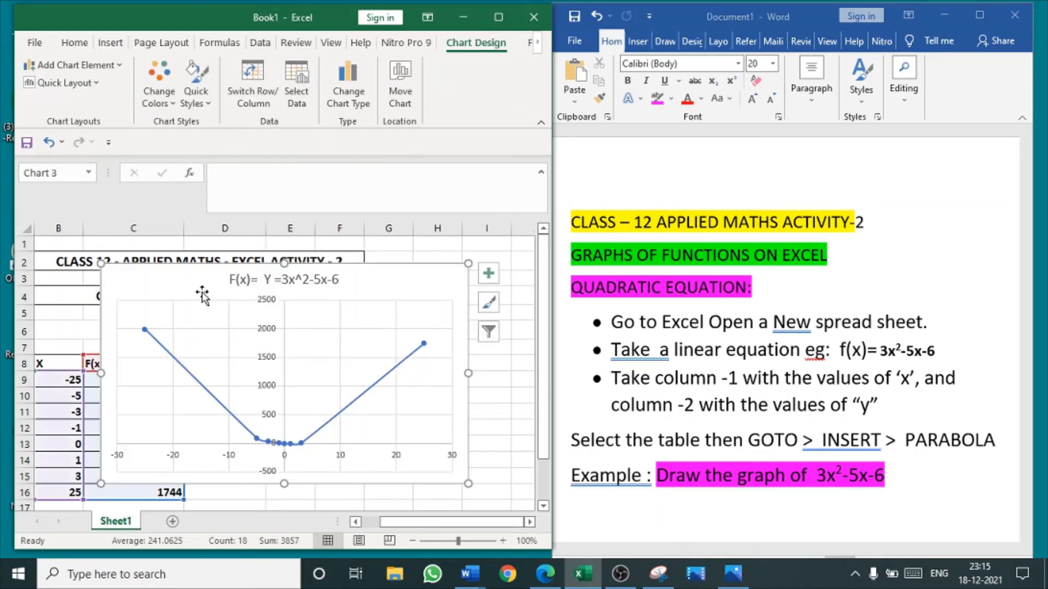
drag(197, 281, 285, 306)
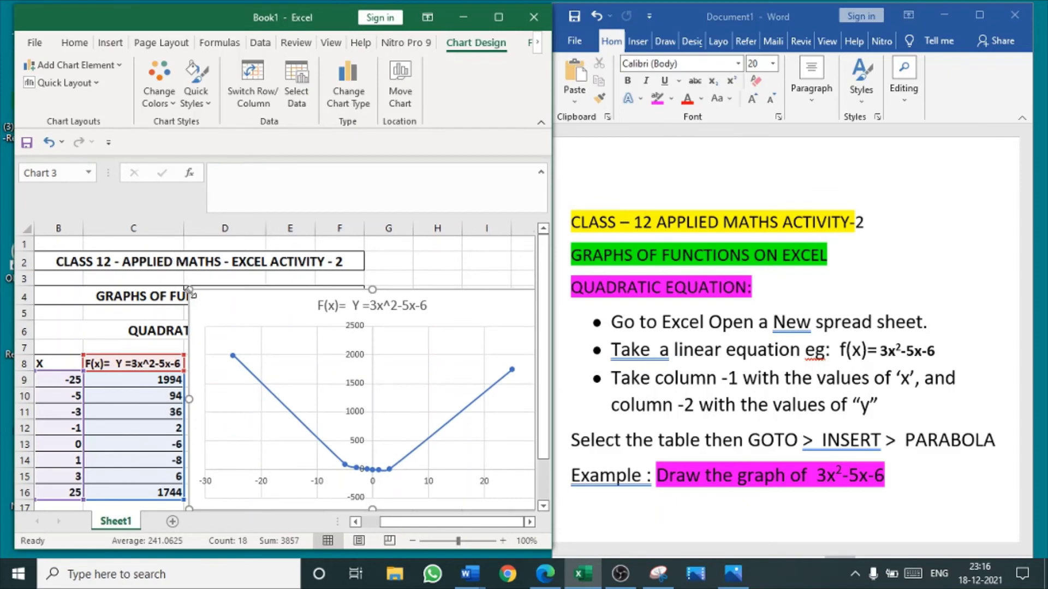
drag(189, 289, 216, 357)
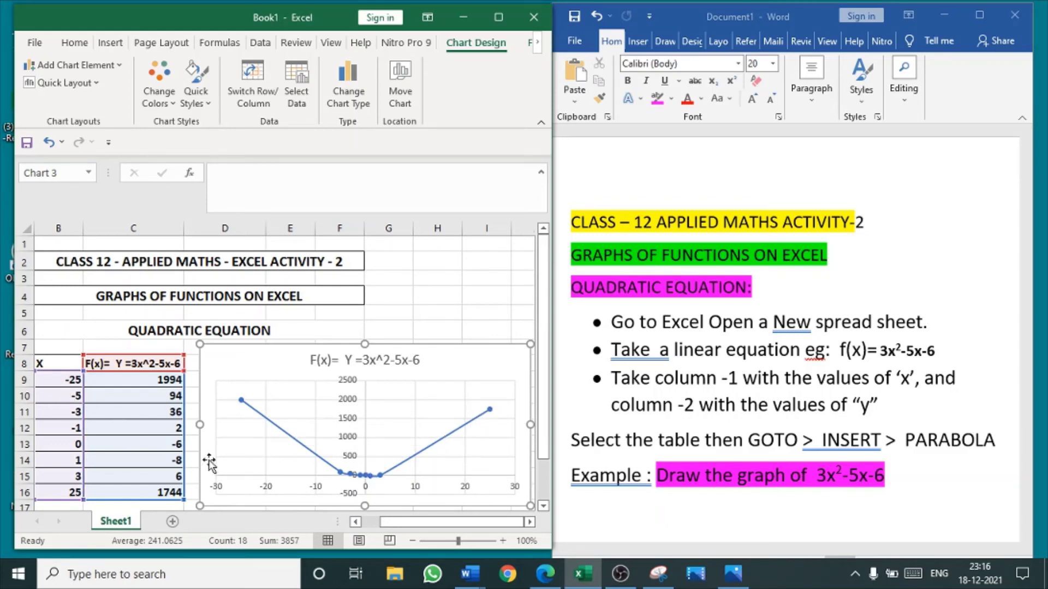
mouse_move(368, 481)
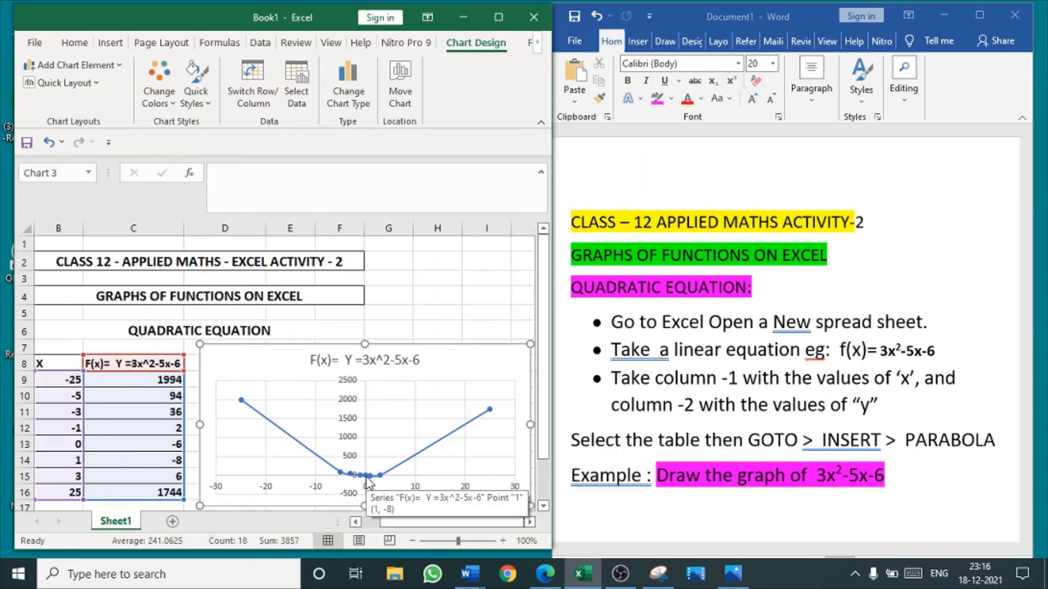
Step: Change the second x value in B10 to -20, correcting an initial -15
click(67, 395)
text(-15)
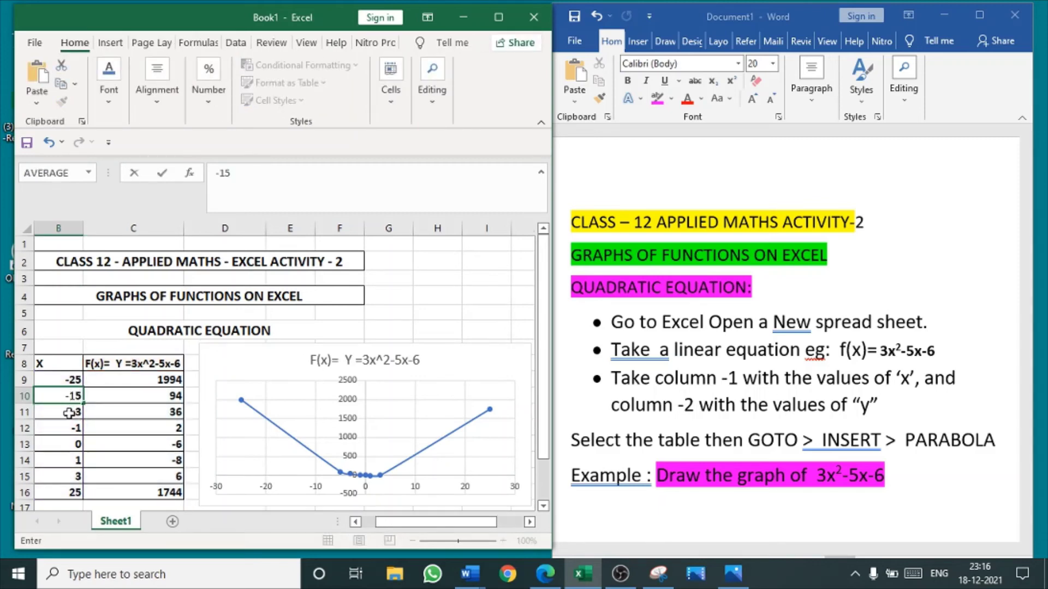
click(69, 413)
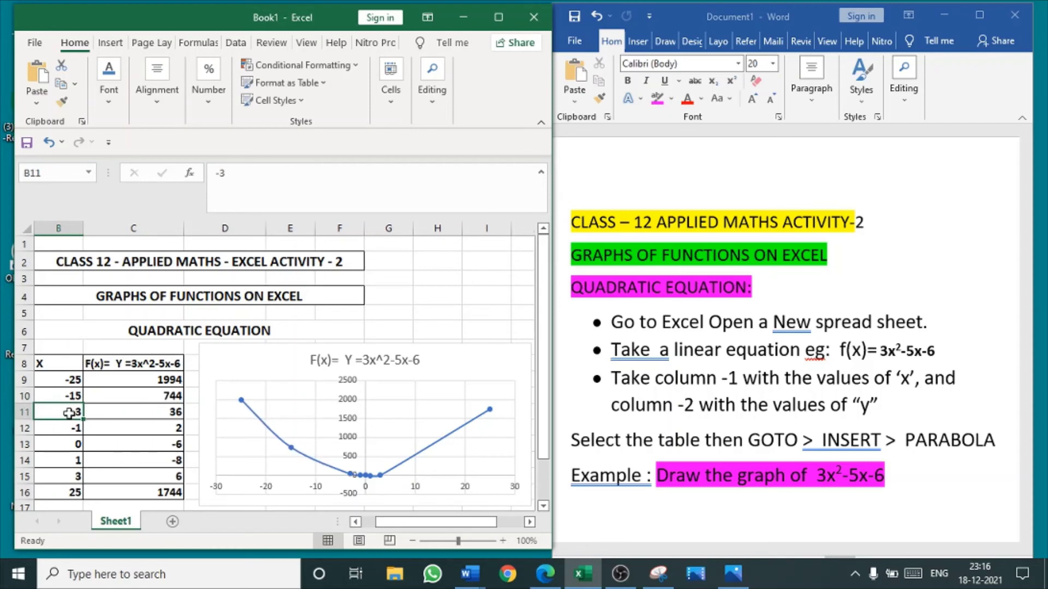
key(Up)
text(-20)
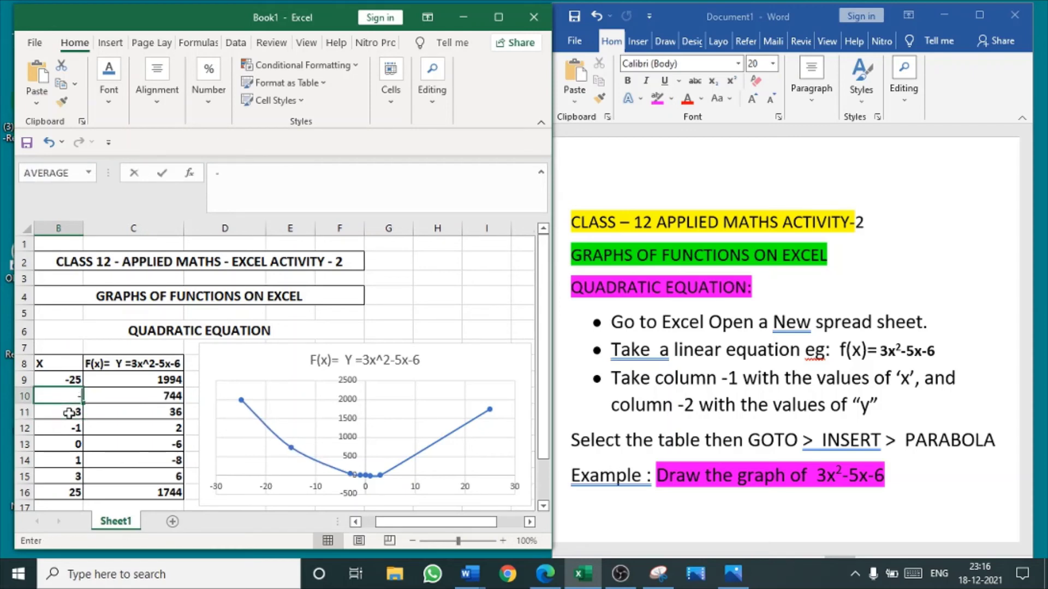
click(73, 413)
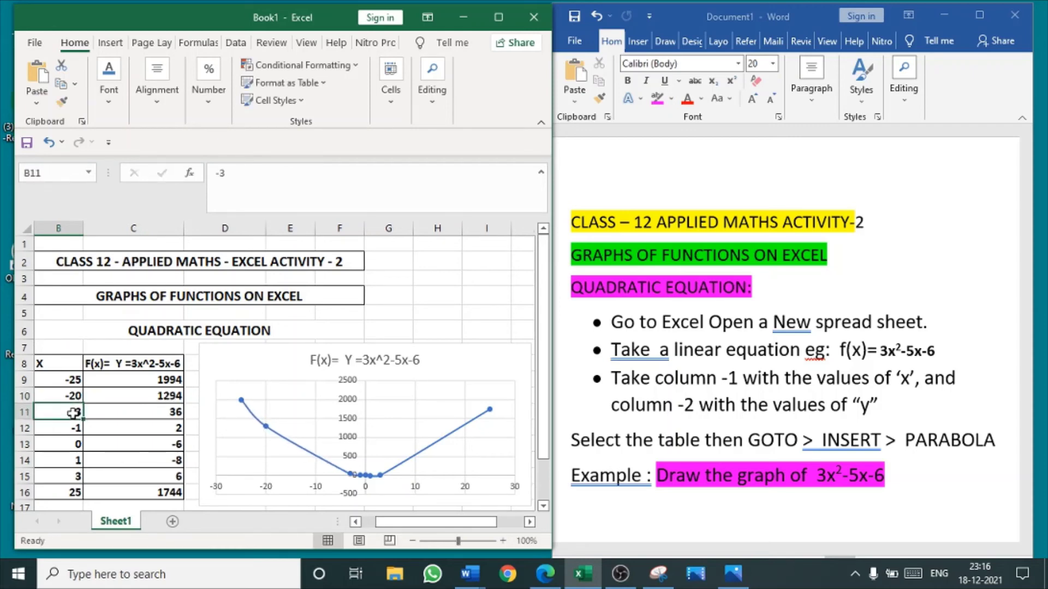
Step: Set B11, B12, B14 and B15 to -10, -5, 5 and 12
text(-)
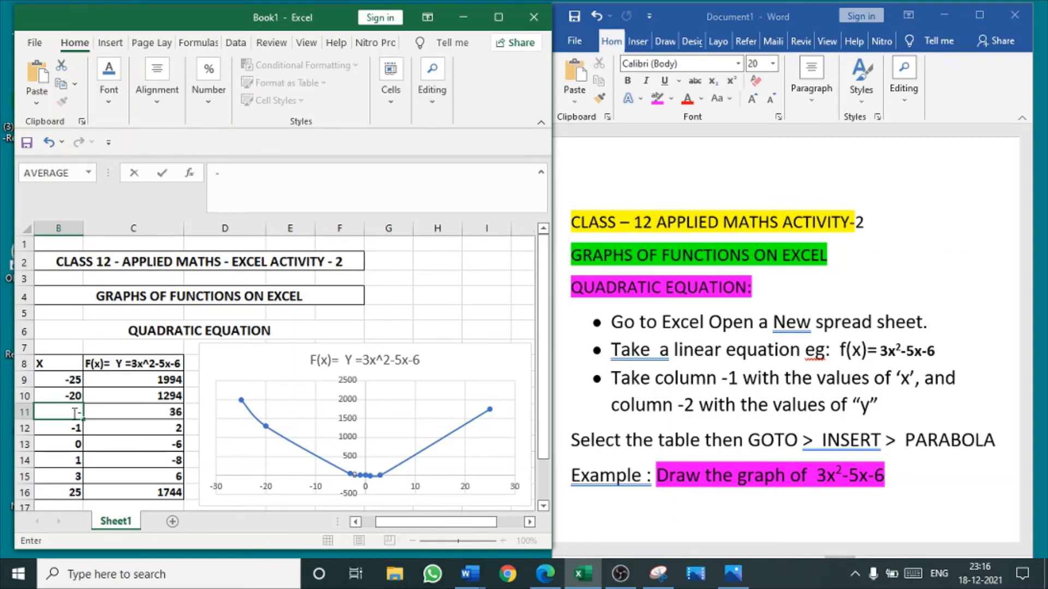
text(10)
click(73, 428)
text(-5)
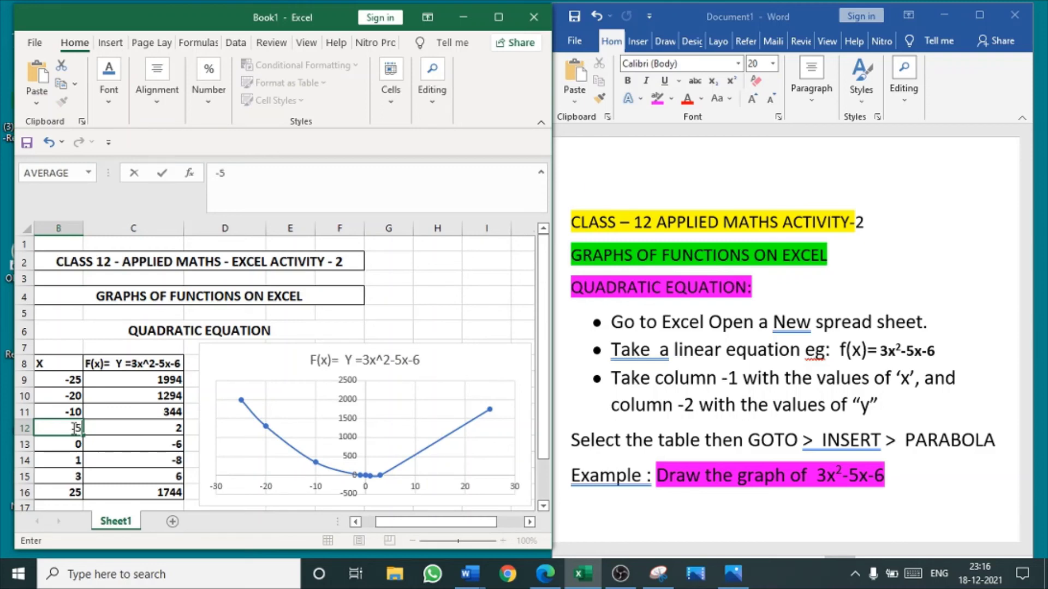
click(69, 461)
text(5)
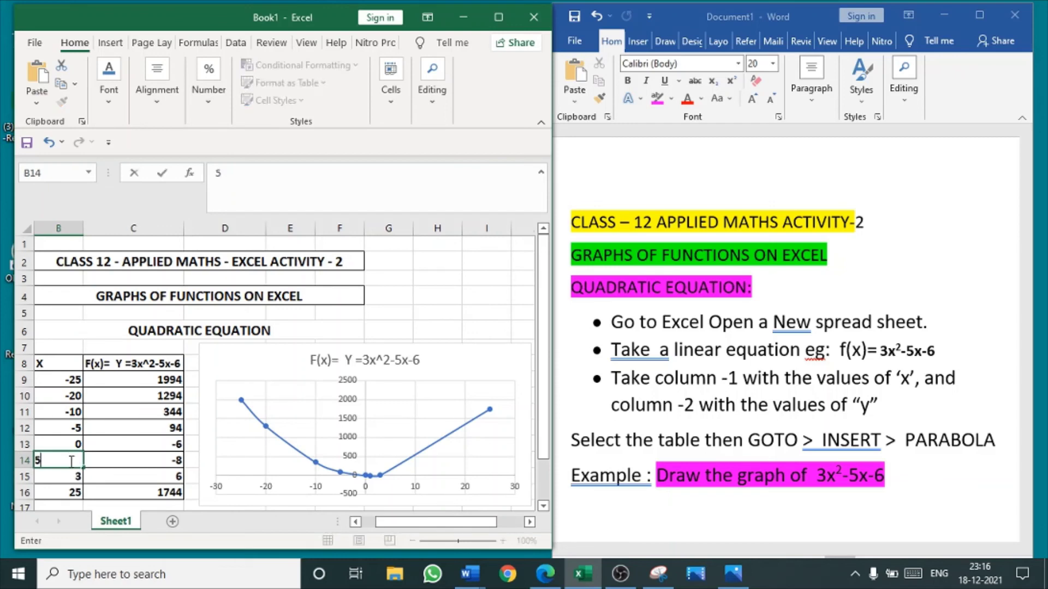
click(74, 478)
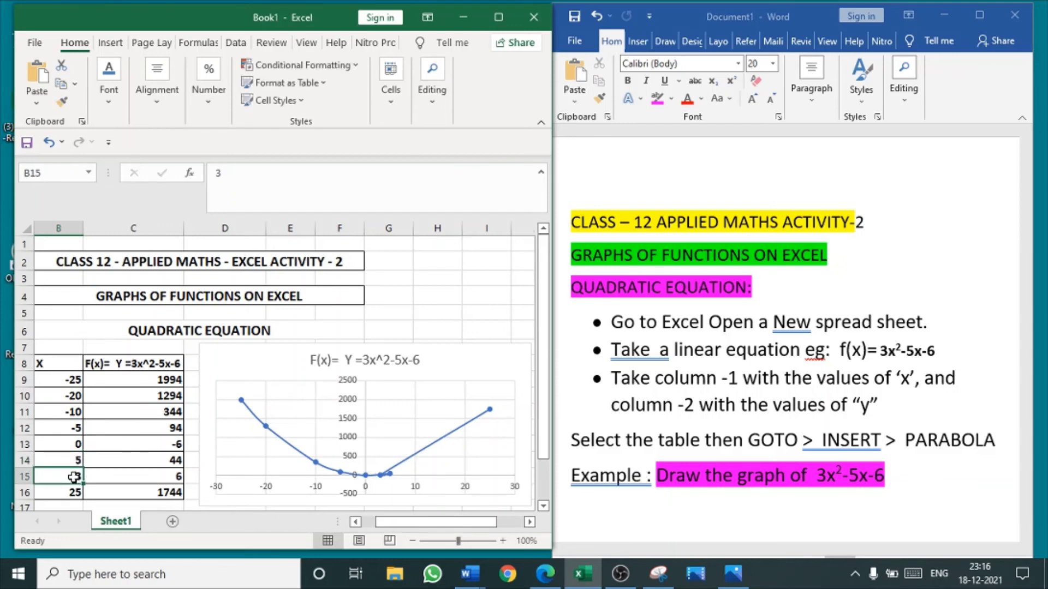
text(12)
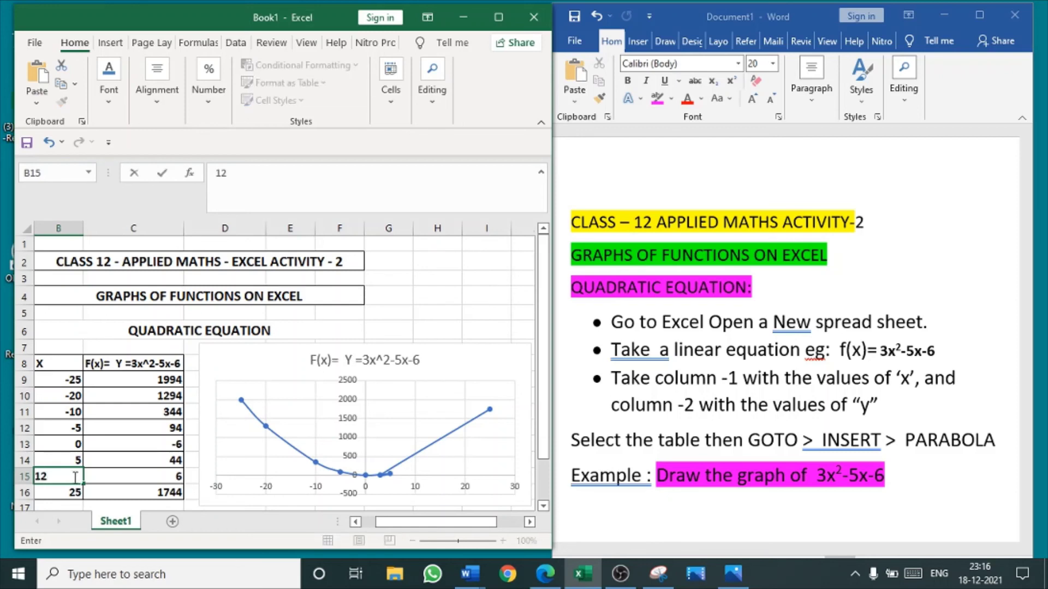
click(73, 493)
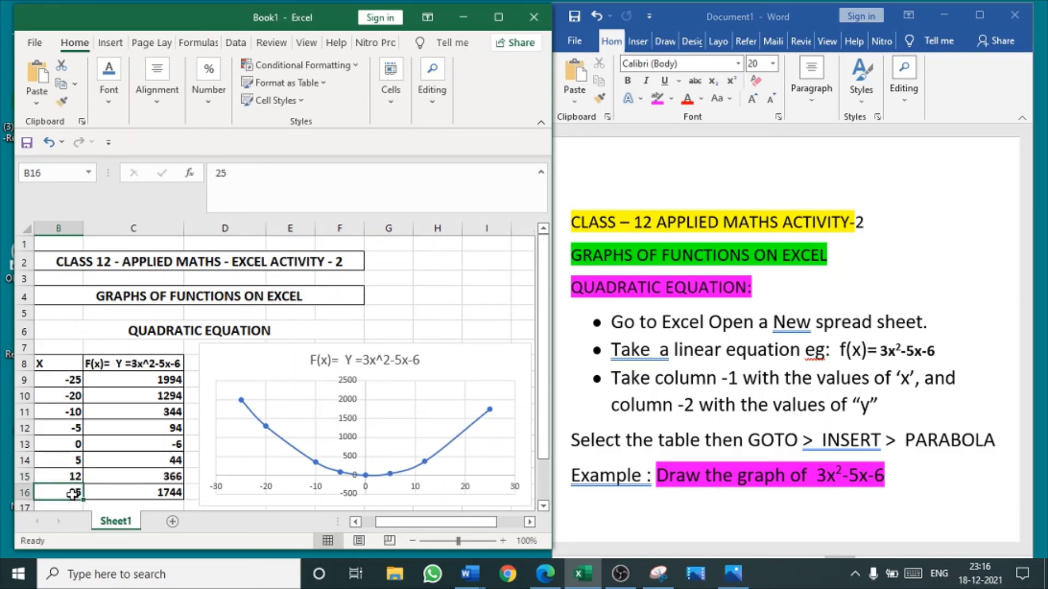